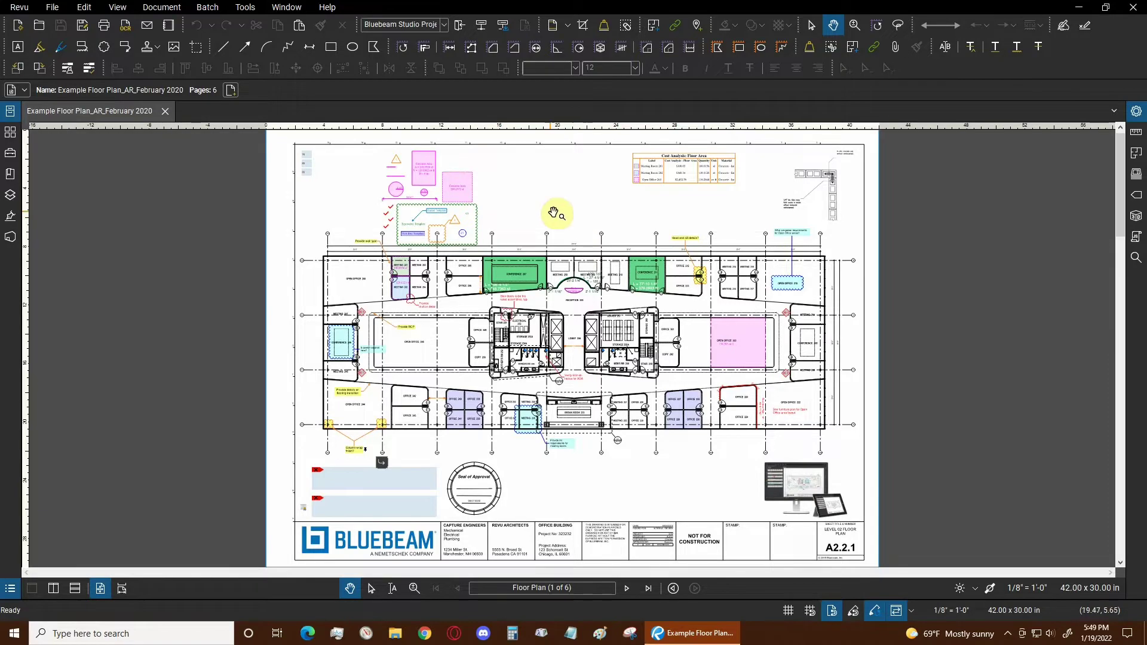
Step: Zoom in on the Concrete Area samples above the plan and select the left measurement
scroll(501, 194, up, 2)
scroll(500, 193, up, 4)
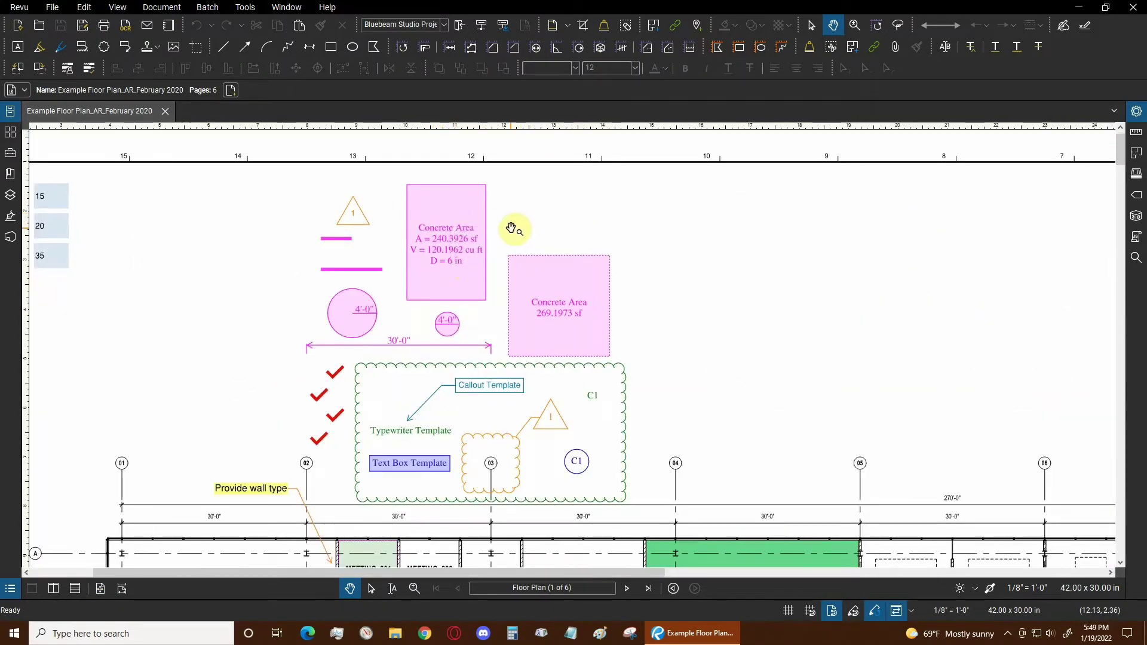
click(474, 238)
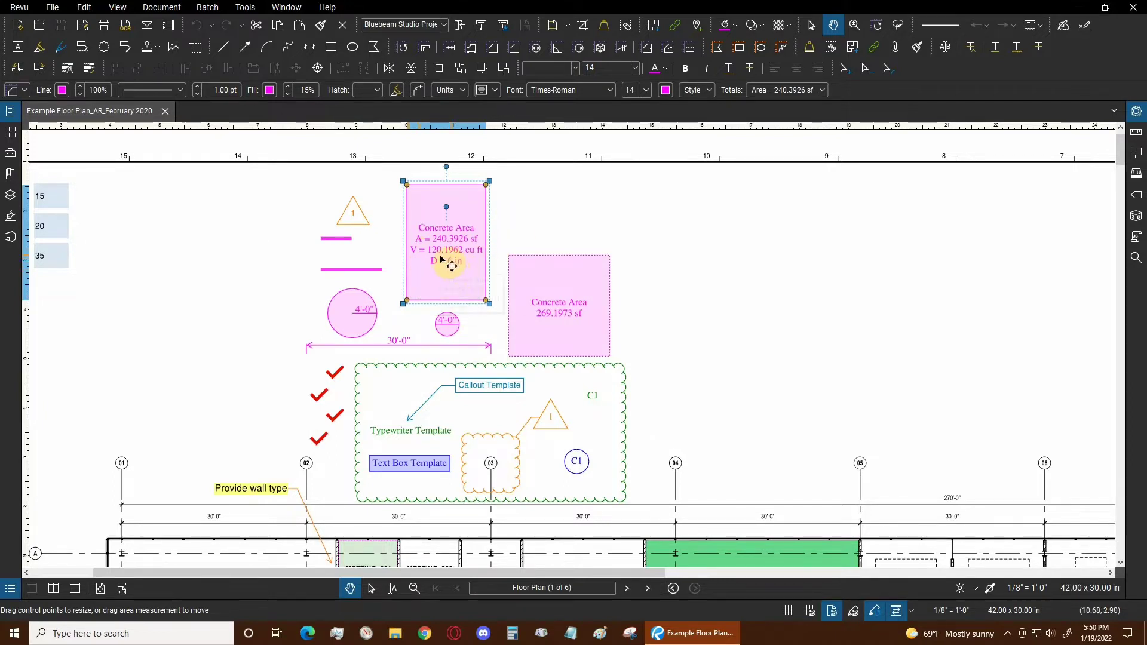
Step: Open the Properties panel for the selected Concrete Area measurement
click(1133, 113)
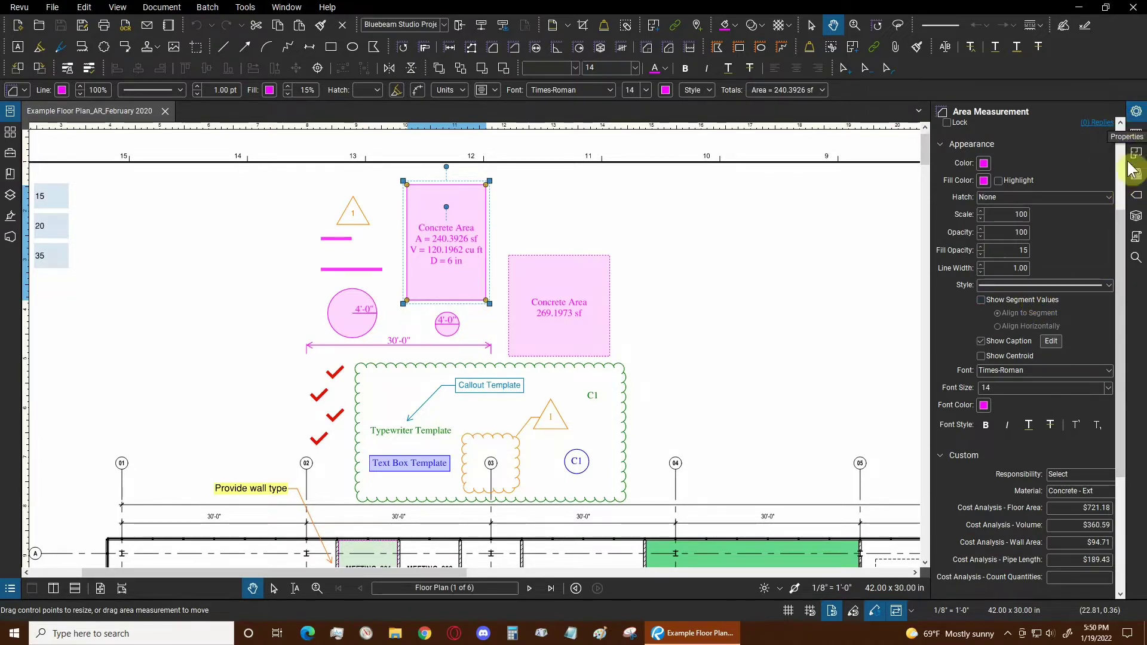
drag(1119, 217, 1125, 129)
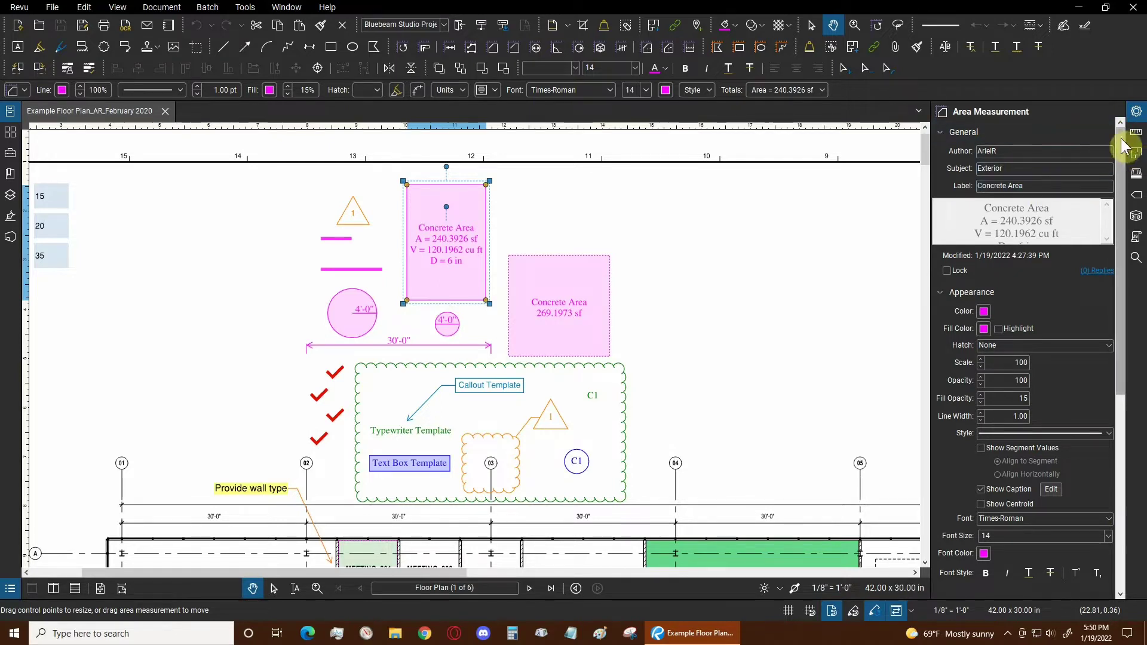
drag(1120, 143, 1119, 191)
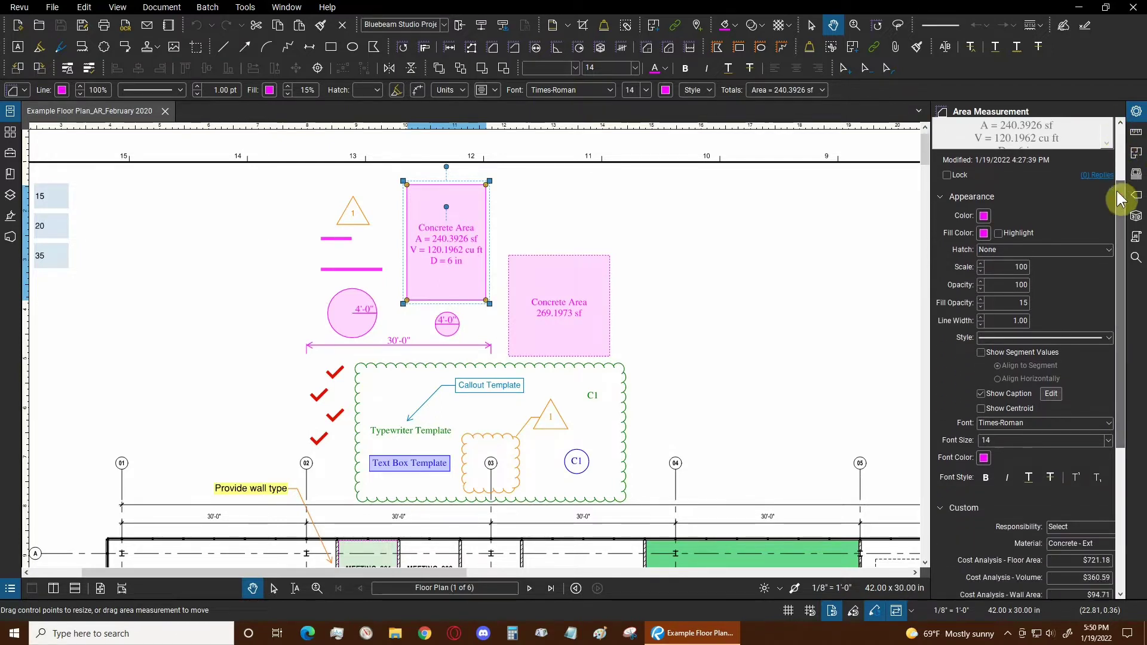
Step: Try Length, Wall Area, Width and Height in the caption, then remove each so only area, volume and depth remain
click(1051, 392)
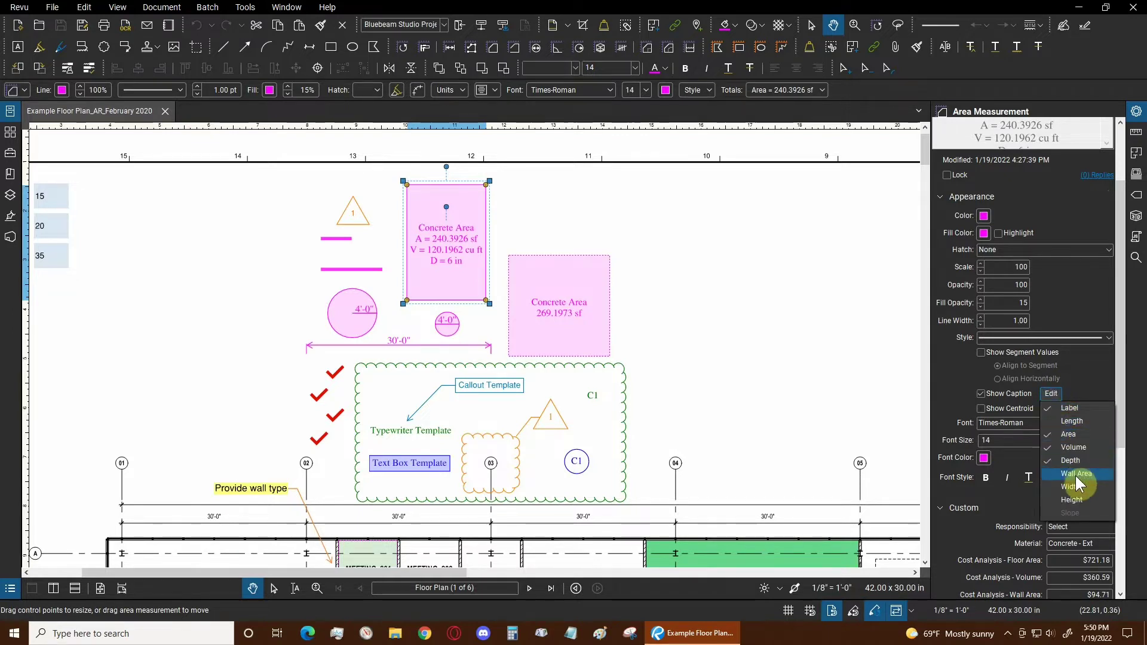
click(1079, 431)
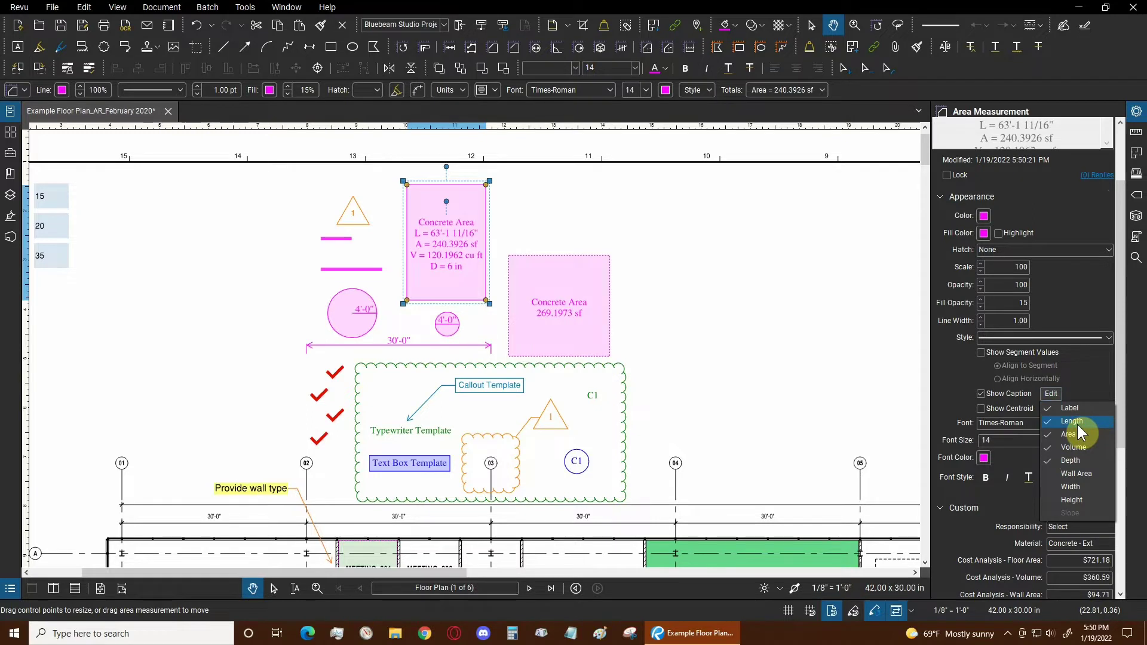
click(1077, 424)
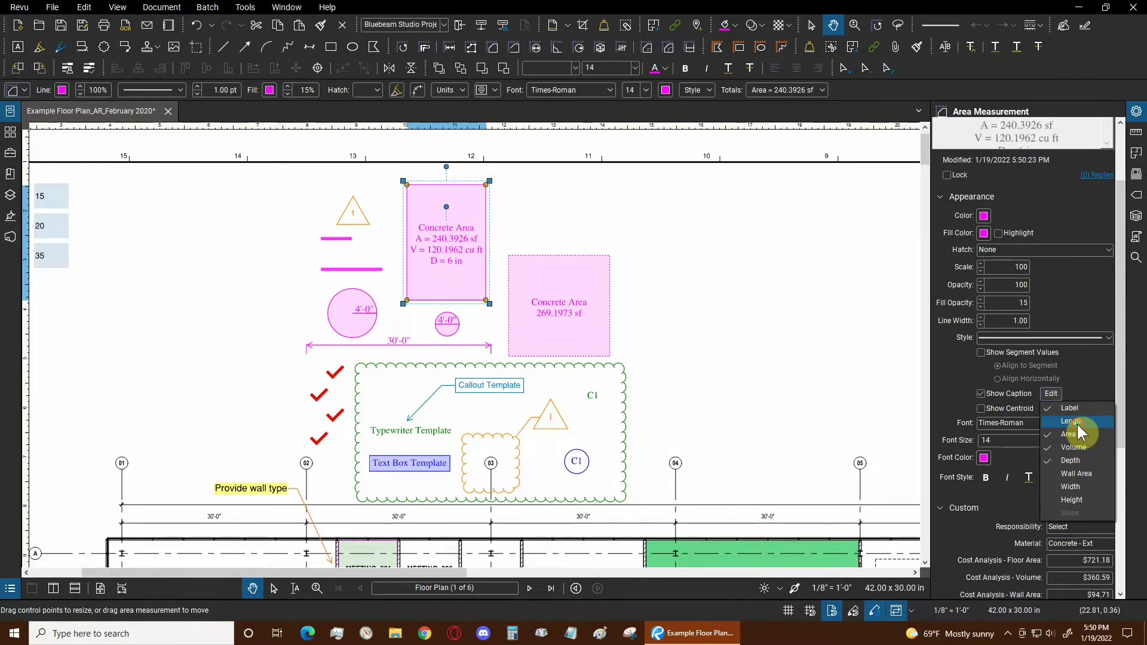
click(1075, 475)
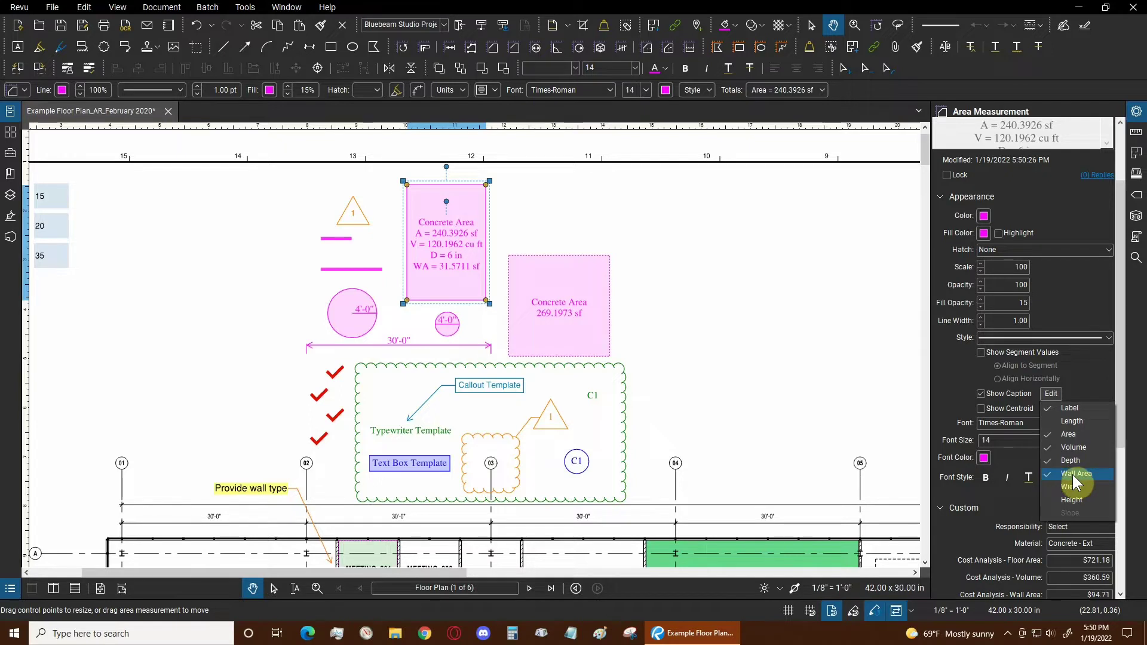
click(1073, 475)
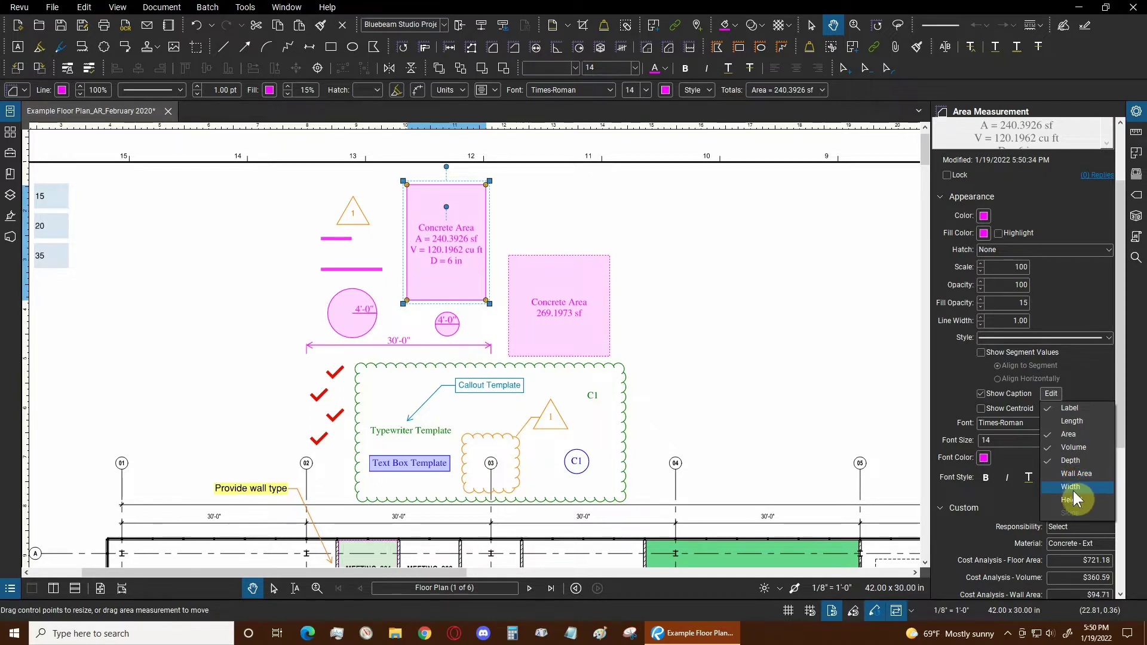
click(1072, 489)
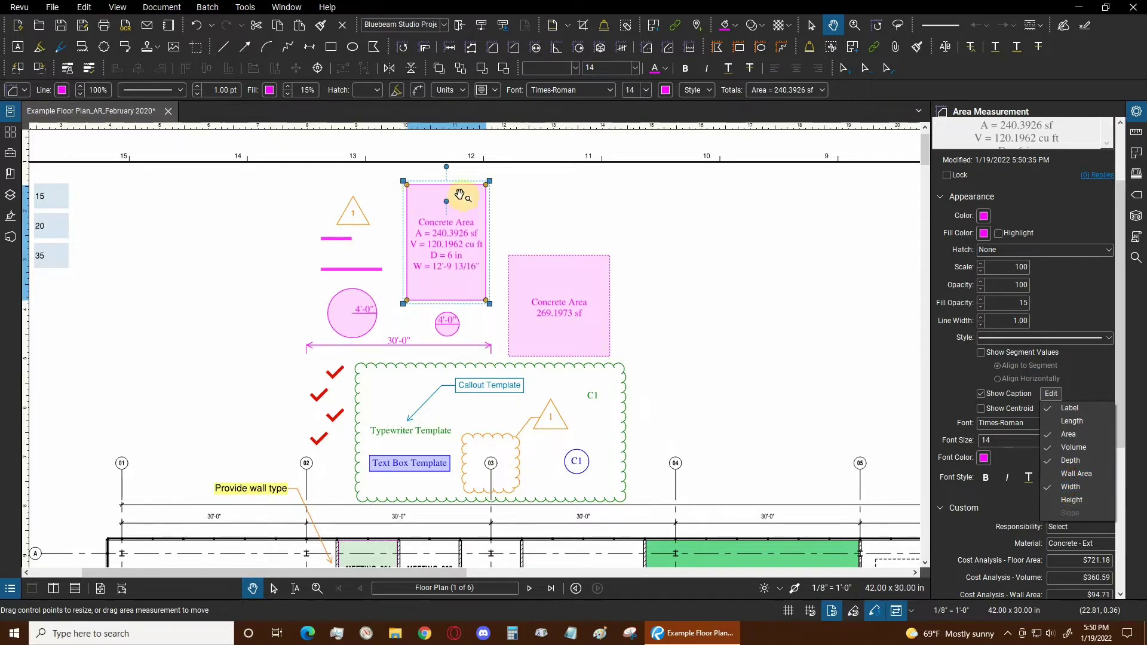
click(1074, 487)
click(1070, 501)
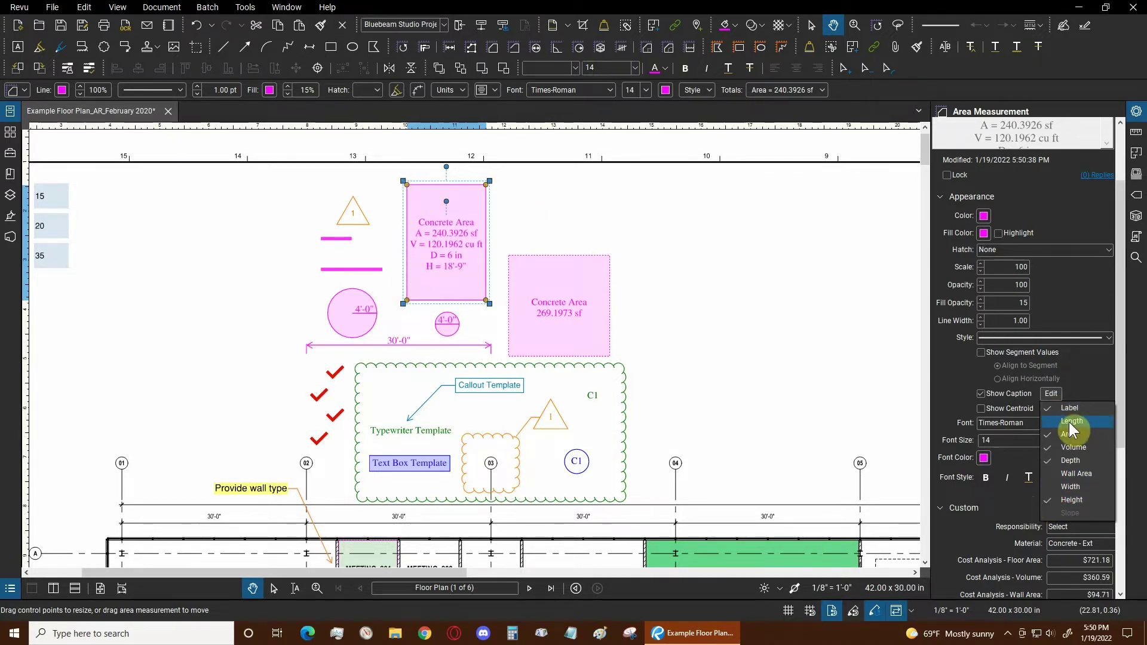
click(1065, 502)
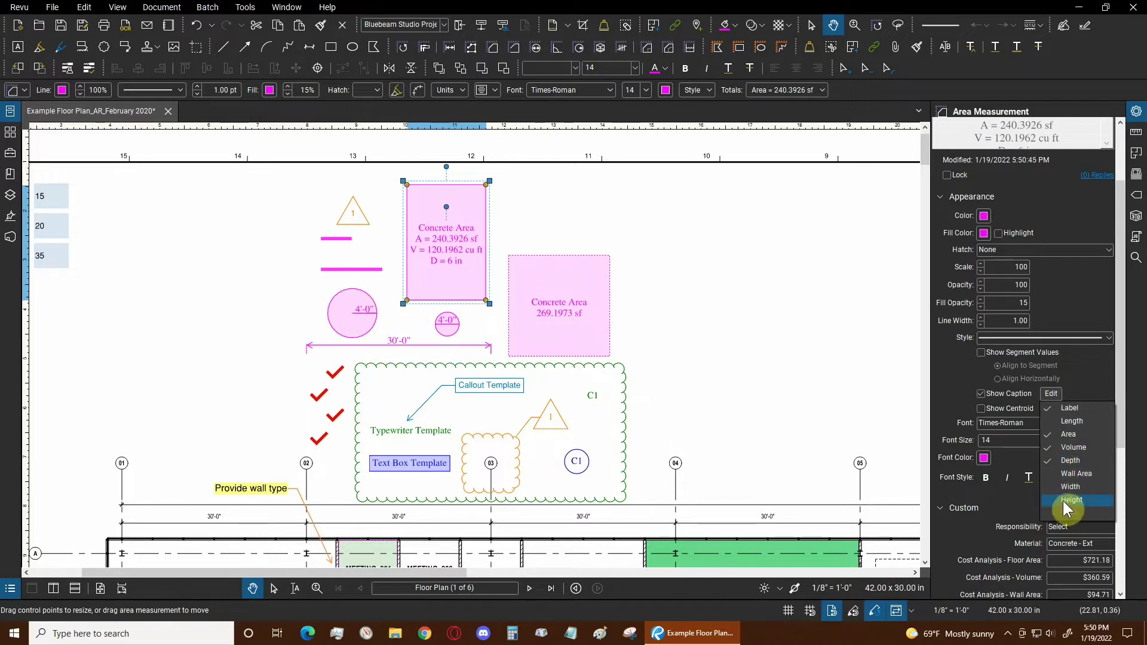
click(967, 375)
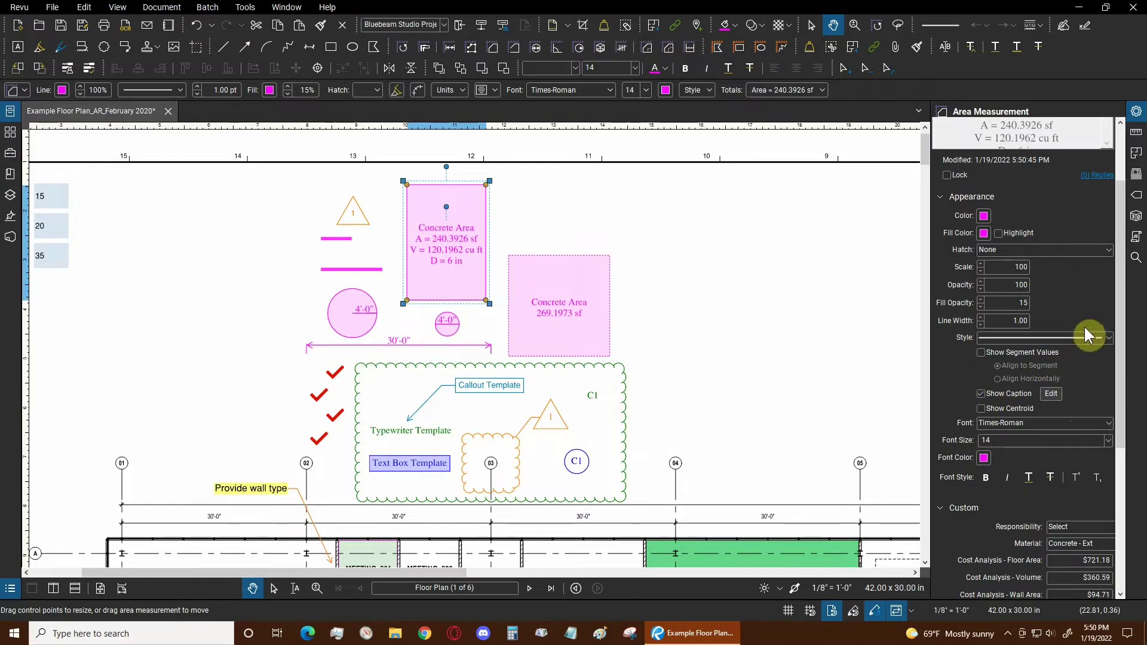
drag(1122, 294, 1121, 170)
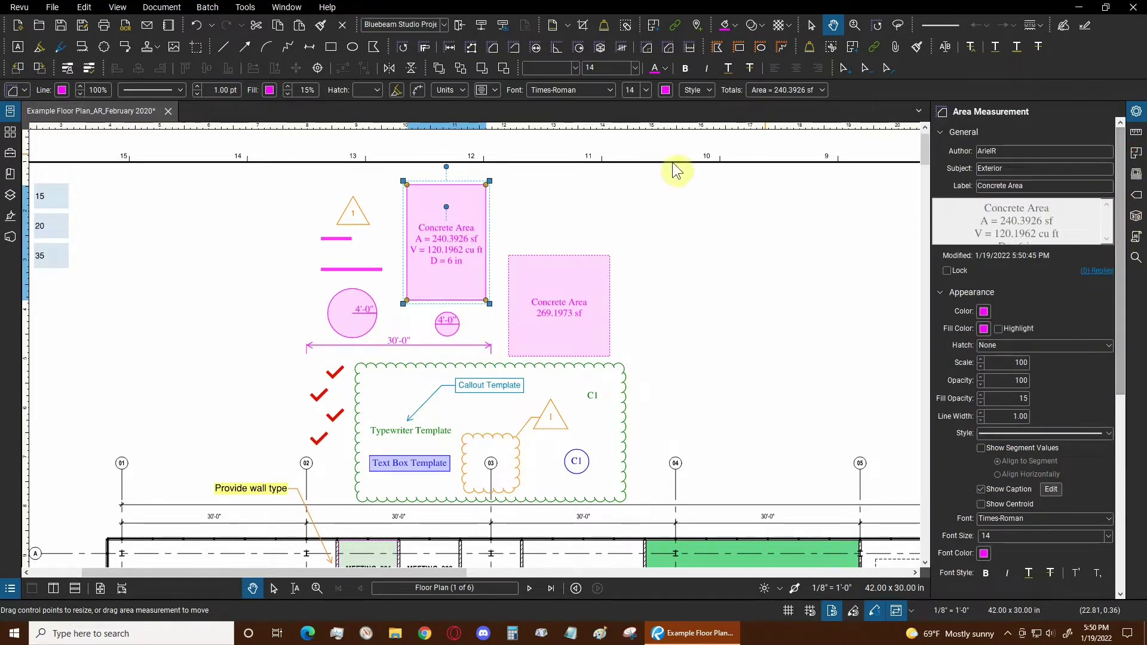
double_click(1012, 169)
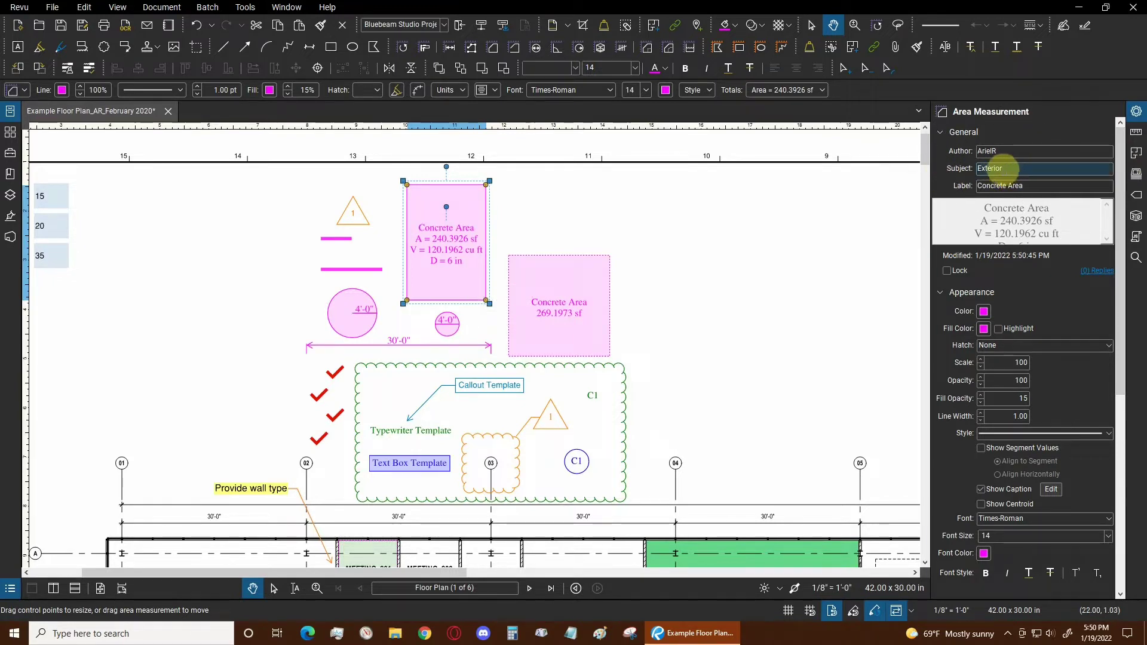
click(1025, 185)
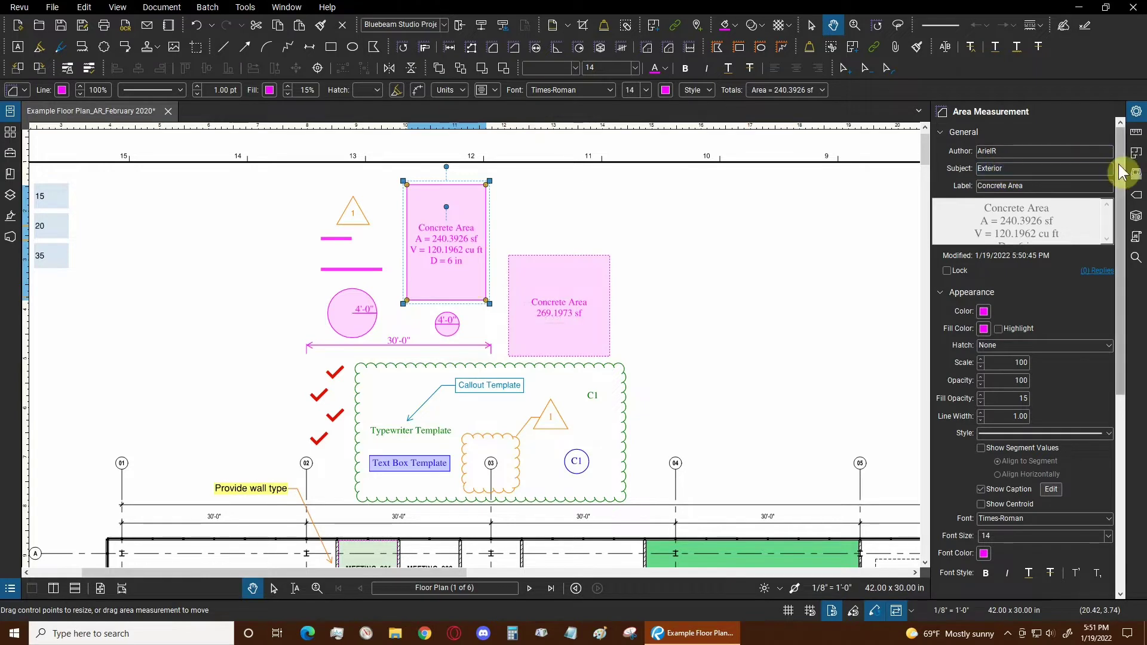
drag(1120, 173, 1121, 402)
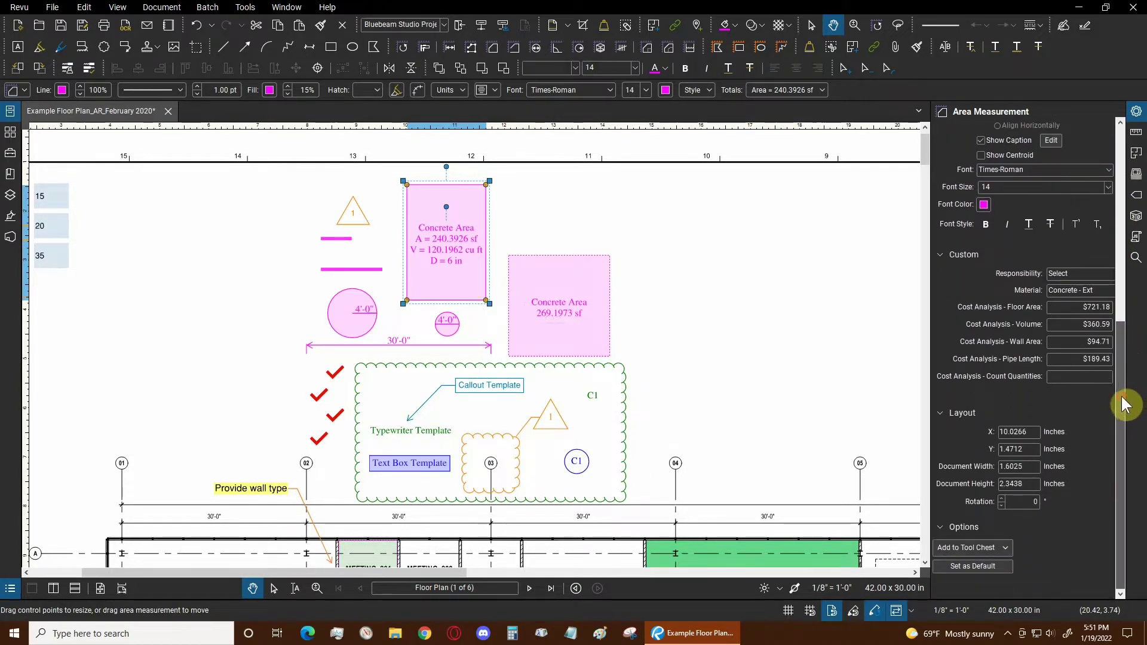
Step: Keep Concrete - Ext as the material and review the cost fields, including floor area $721.18
click(1075, 288)
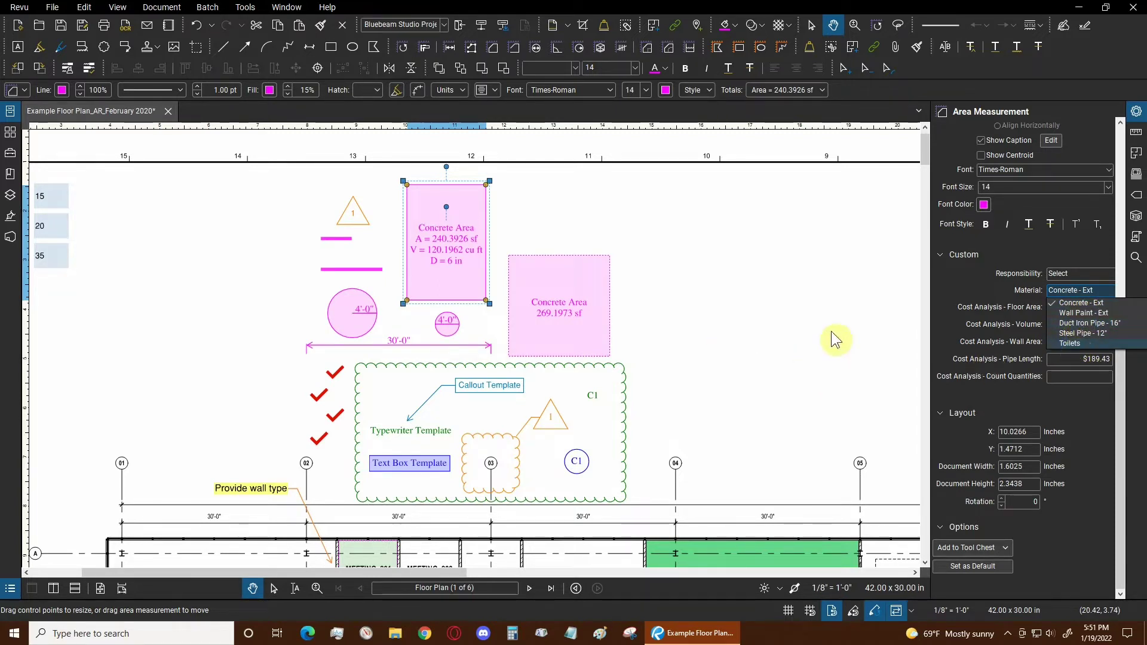
click(962, 289)
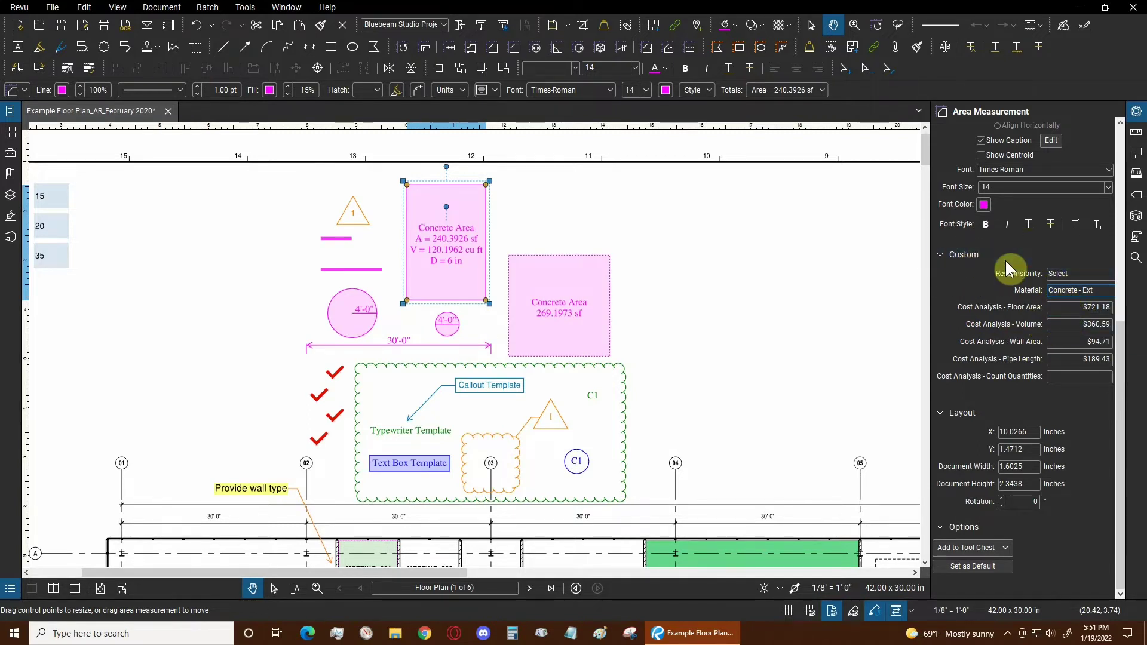
click(1096, 375)
click(1089, 306)
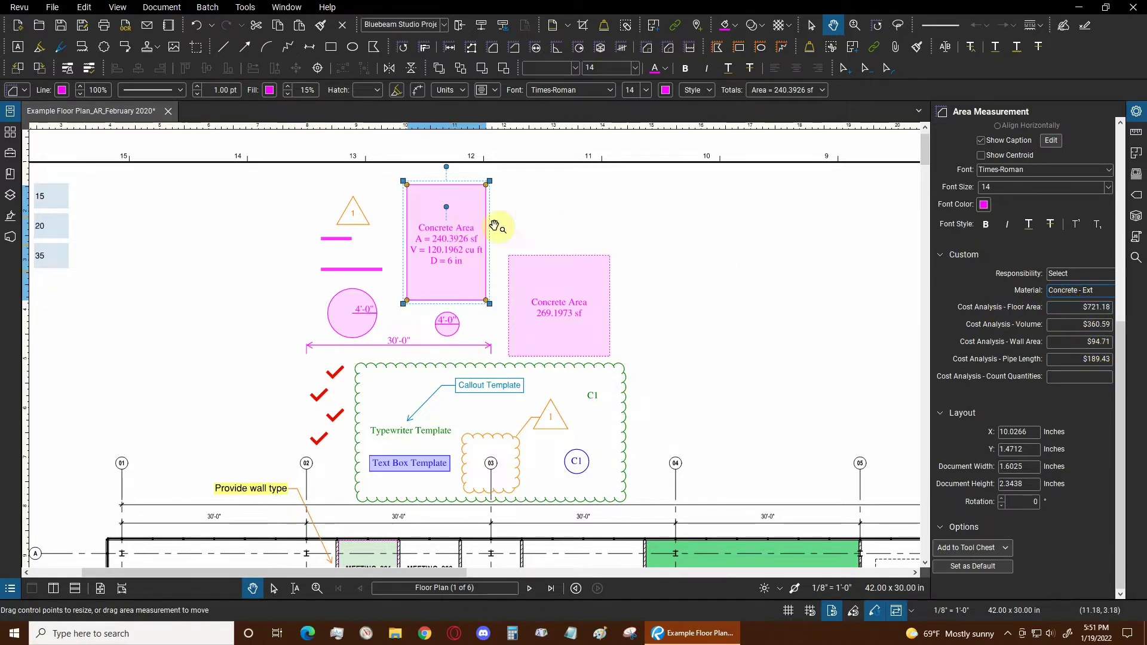
click(1073, 307)
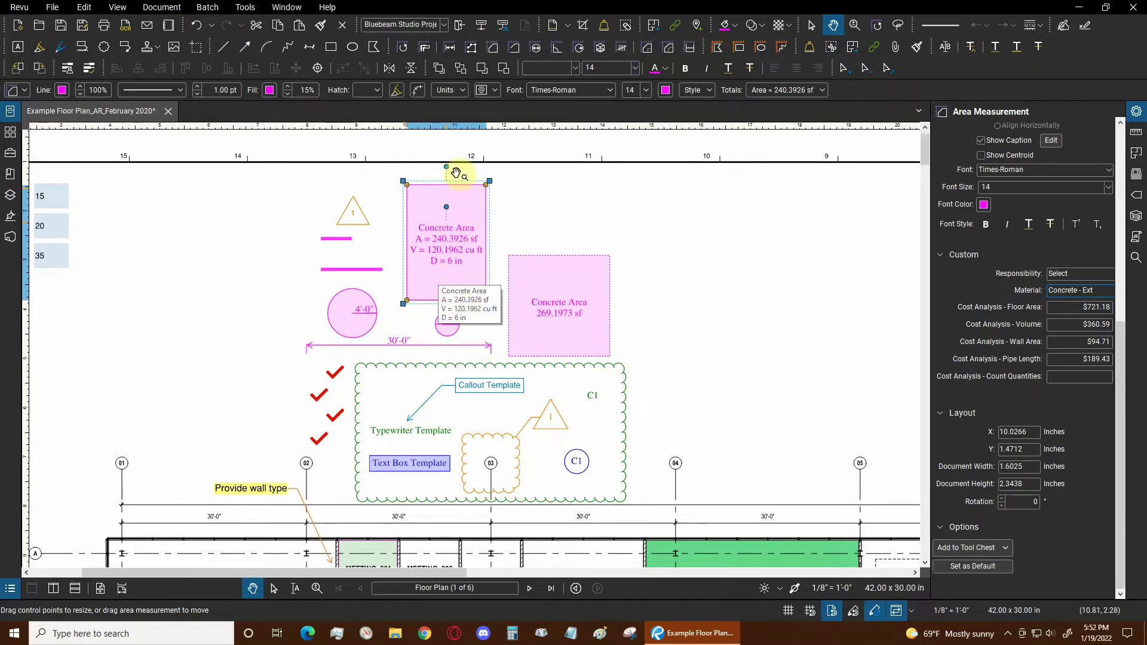
click(11, 588)
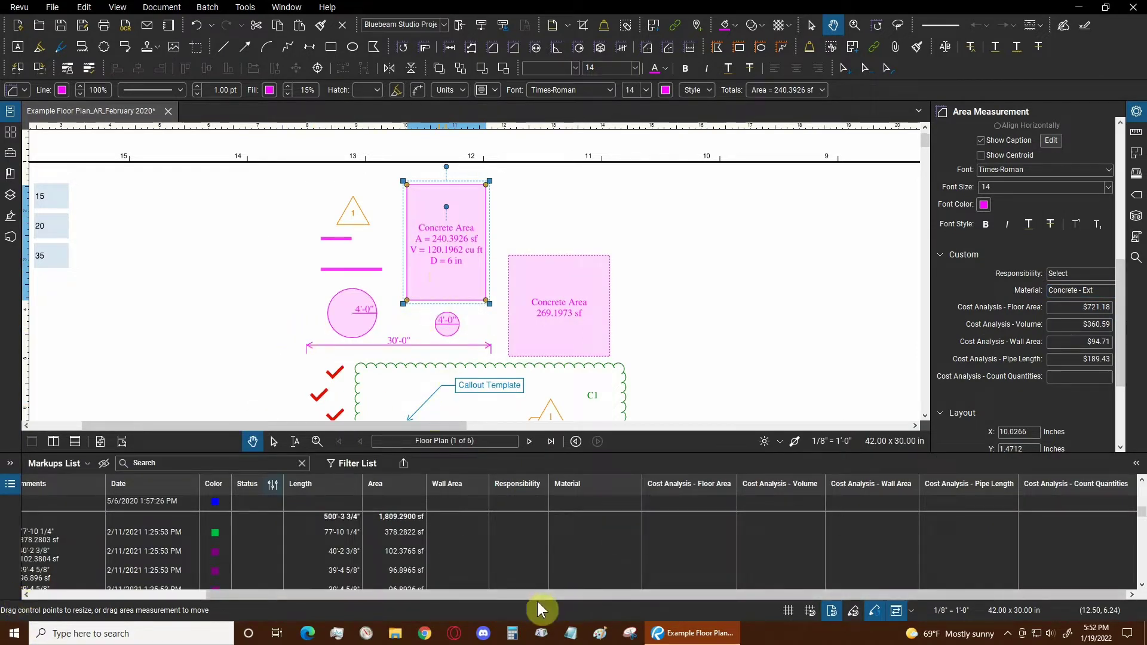
Step: Reselect the Concrete Area markup and show its Cost Analysis columns ($721.18, $360.59, $94.71, $189.43) in the list
drag(649, 593, 352, 585)
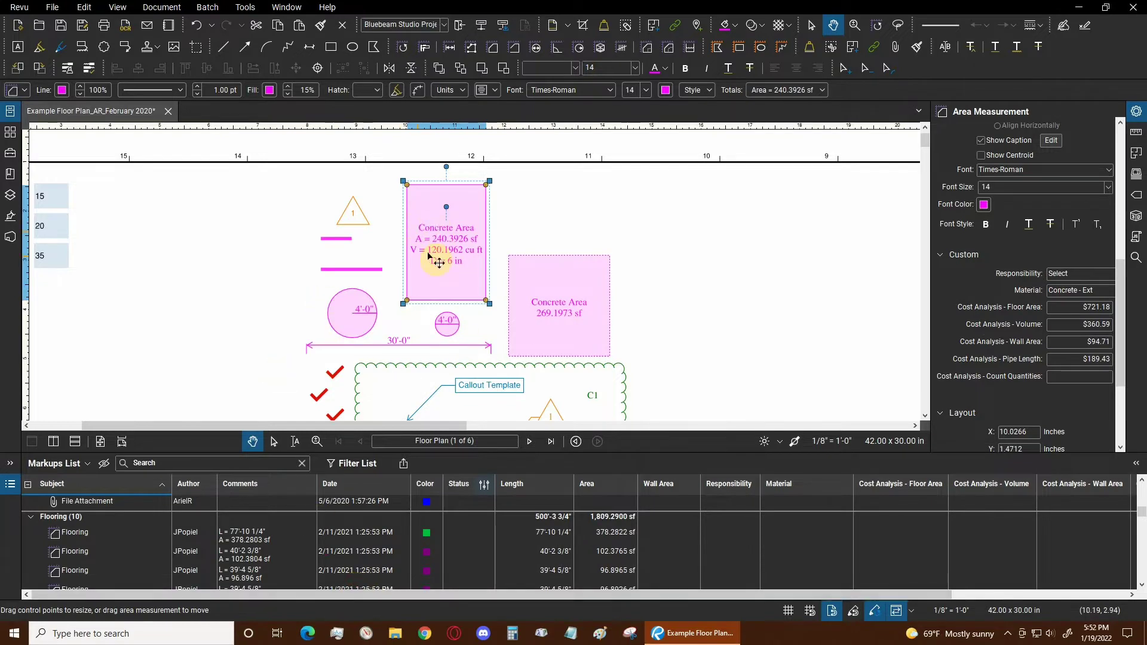
click(551, 215)
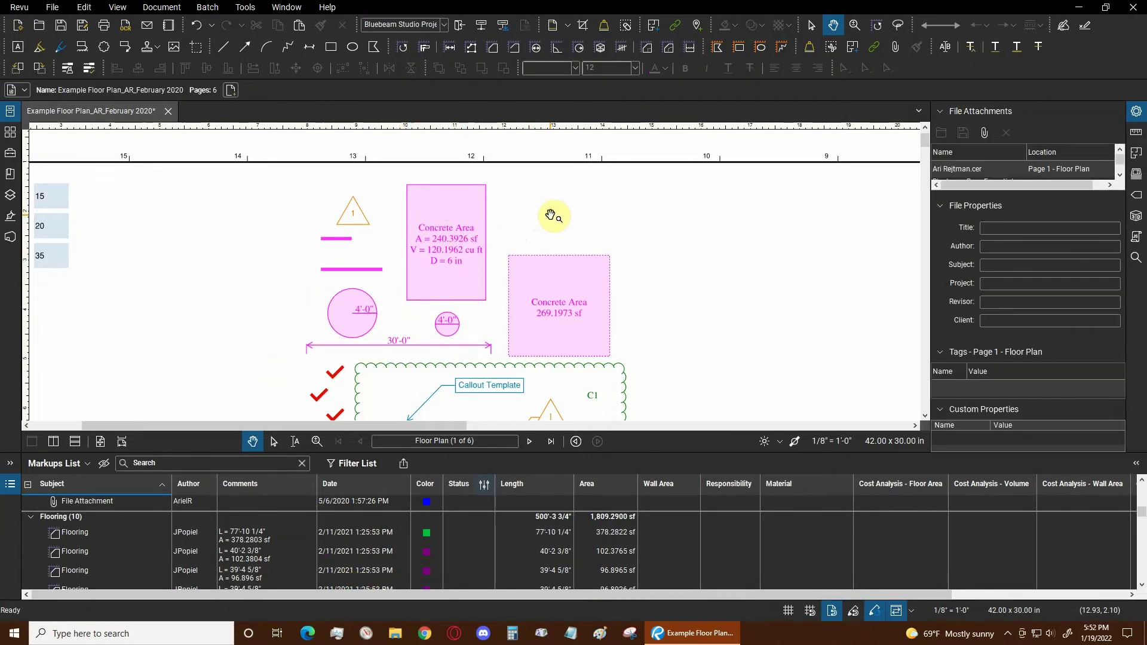
click(465, 264)
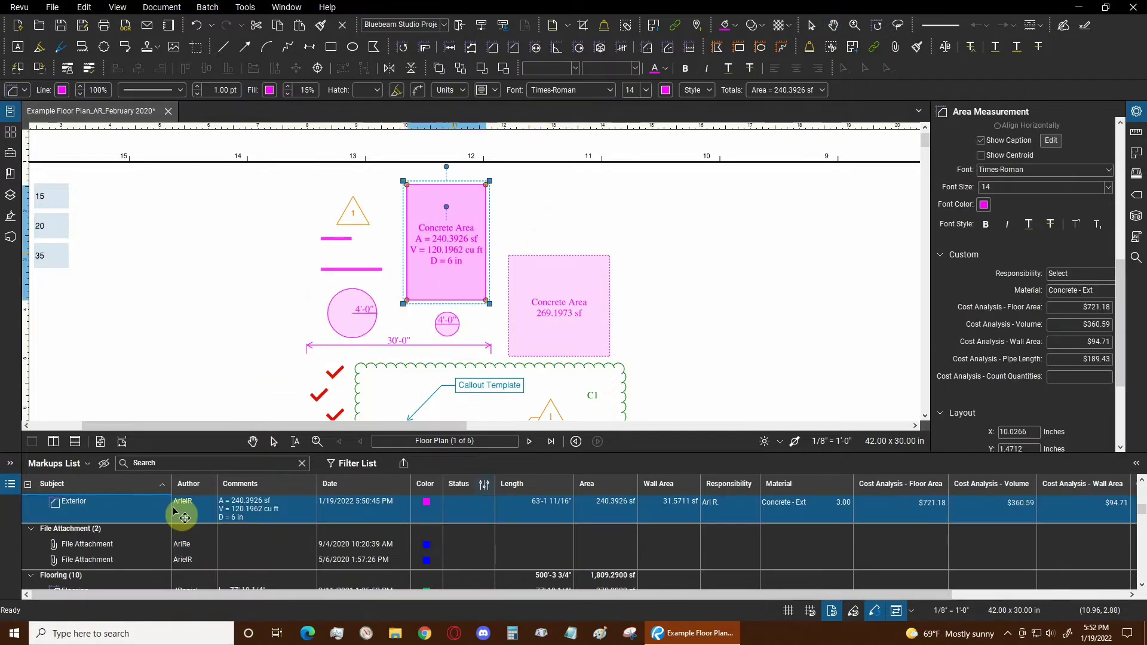
click(97, 505)
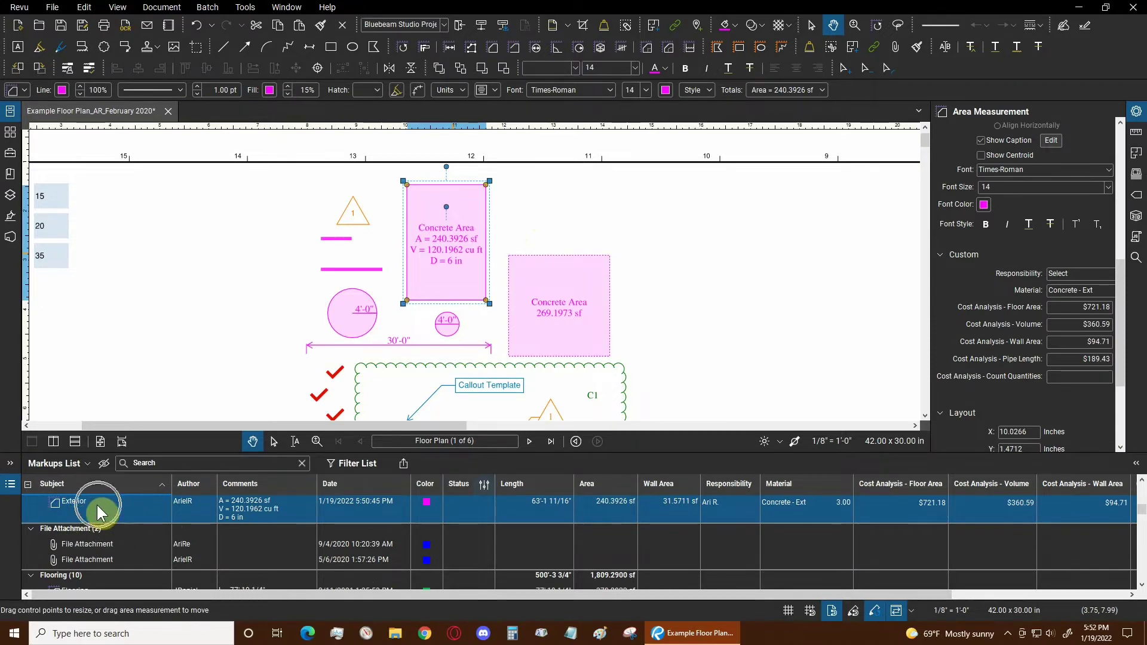
click(426, 589)
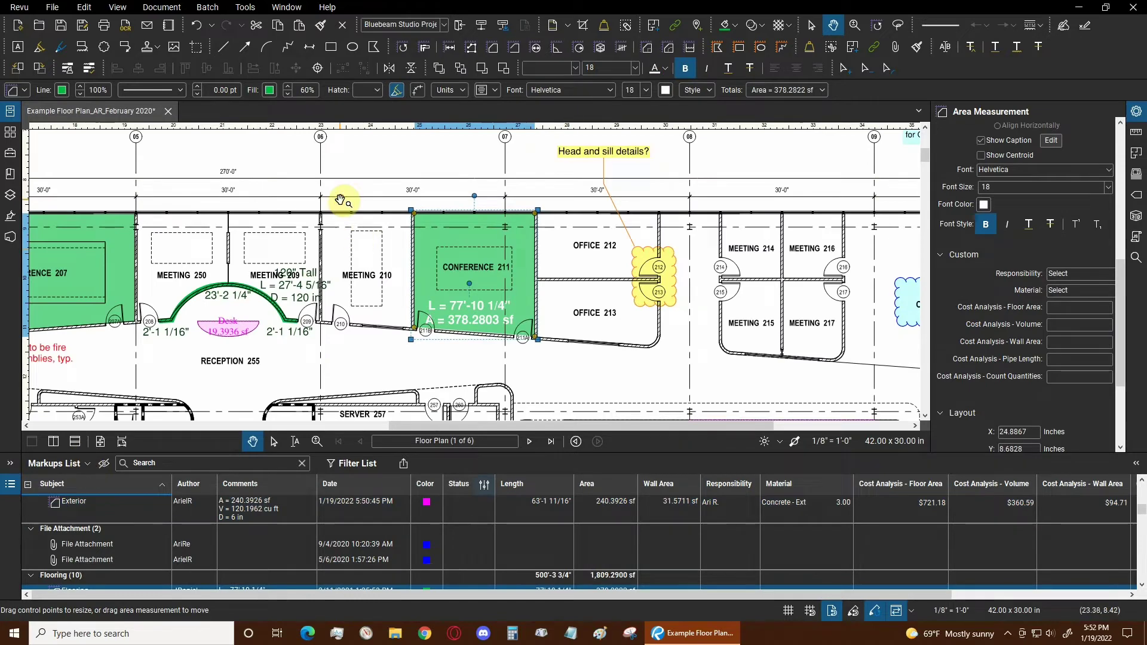
click(359, 240)
scroll(379, 261, down, 5)
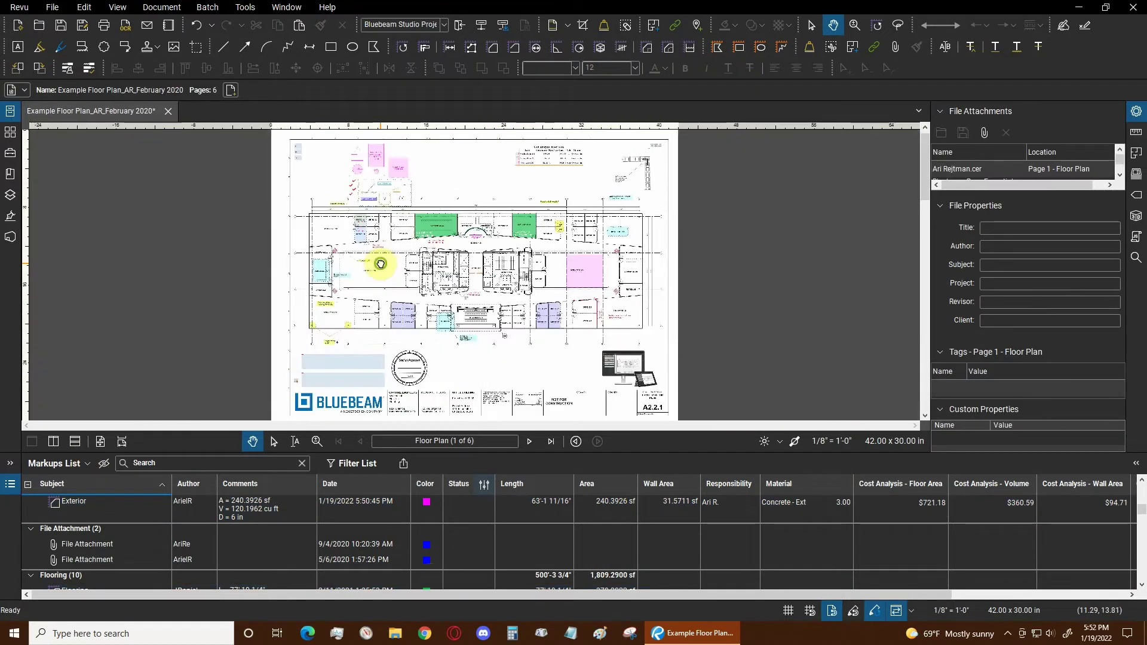
scroll(376, 161, up, 6)
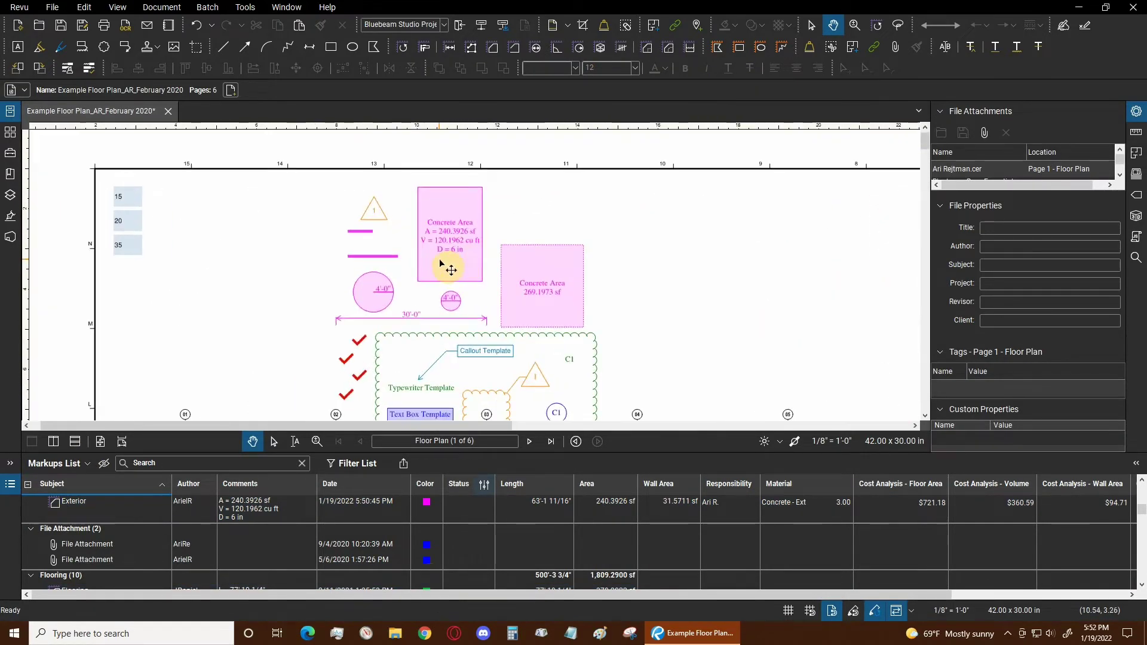
click(451, 268)
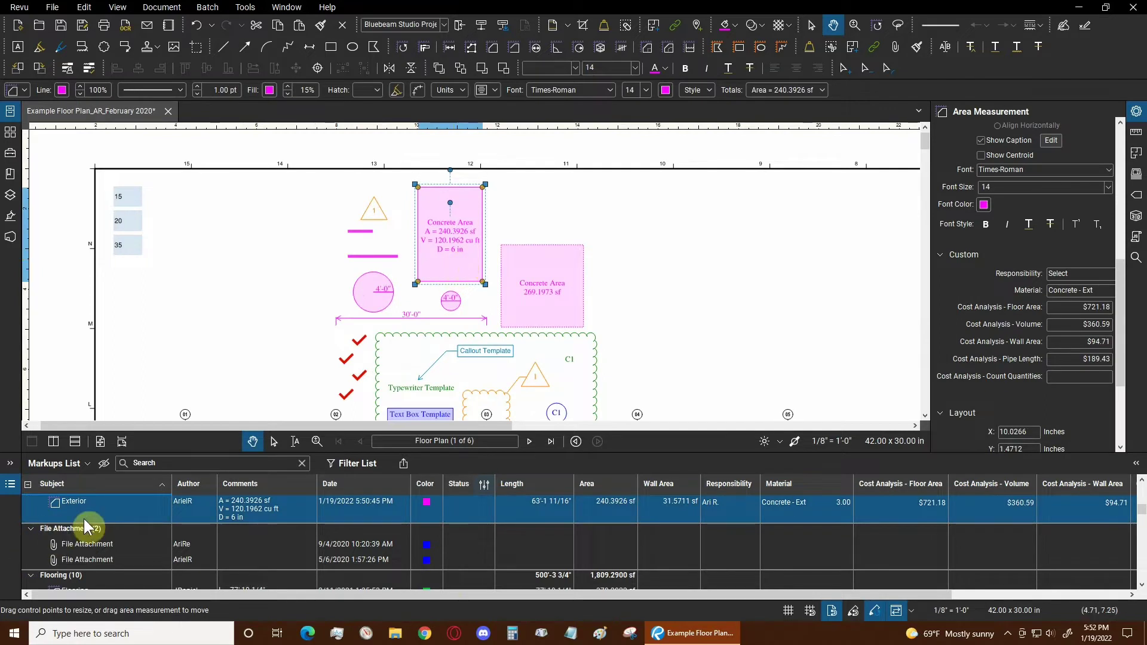
drag(138, 595, 366, 581)
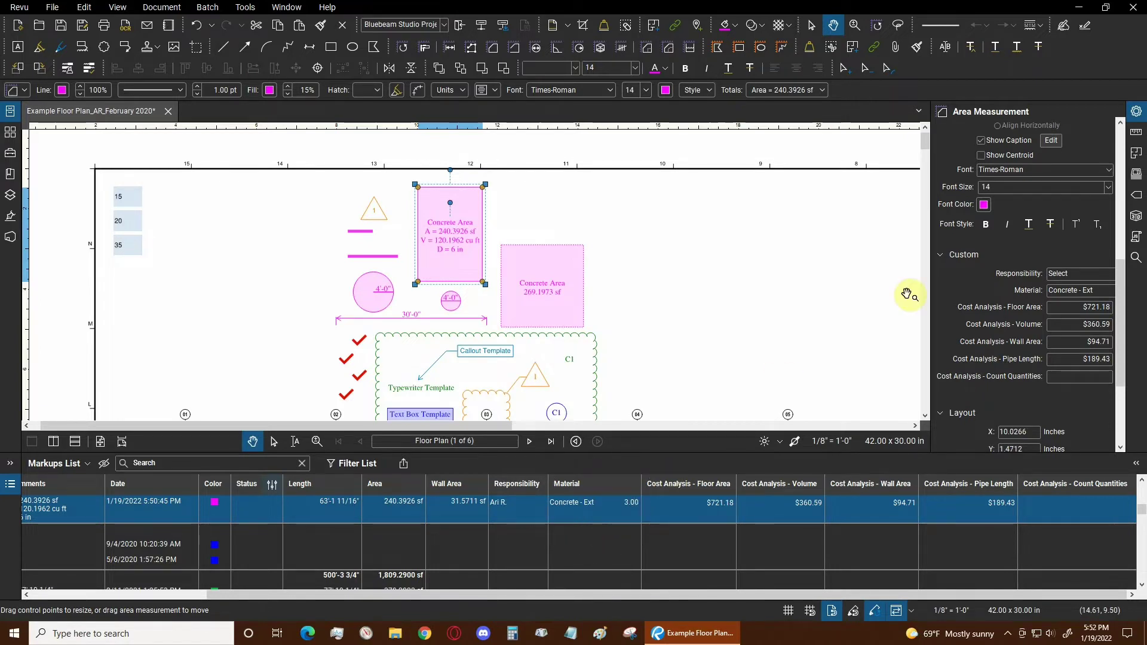
Step: Reconfirm Concrete - Ext as the markup's material in the Properties panel
drag(929, 249, 888, 246)
click(1045, 293)
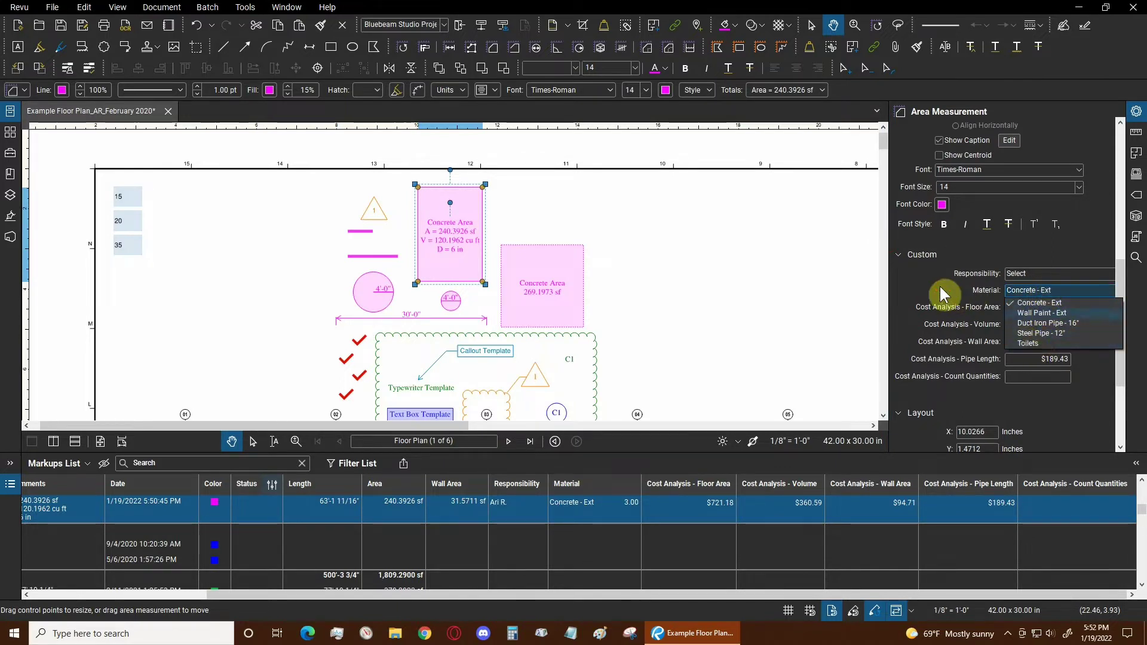
click(1039, 303)
drag(890, 257, 923, 252)
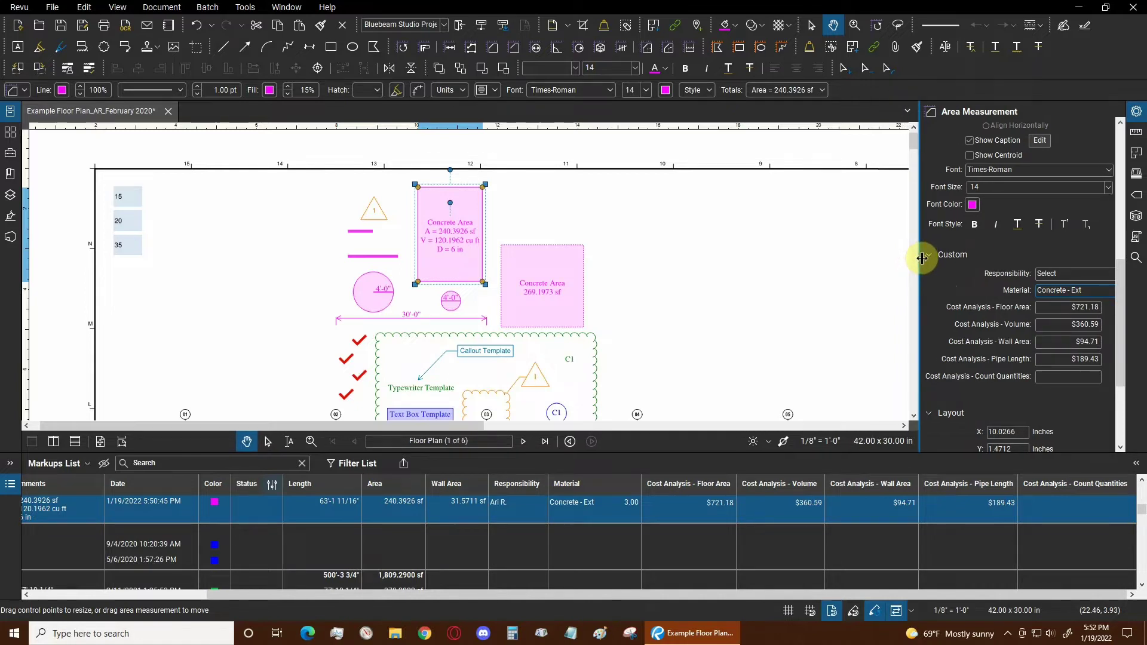
click(615, 523)
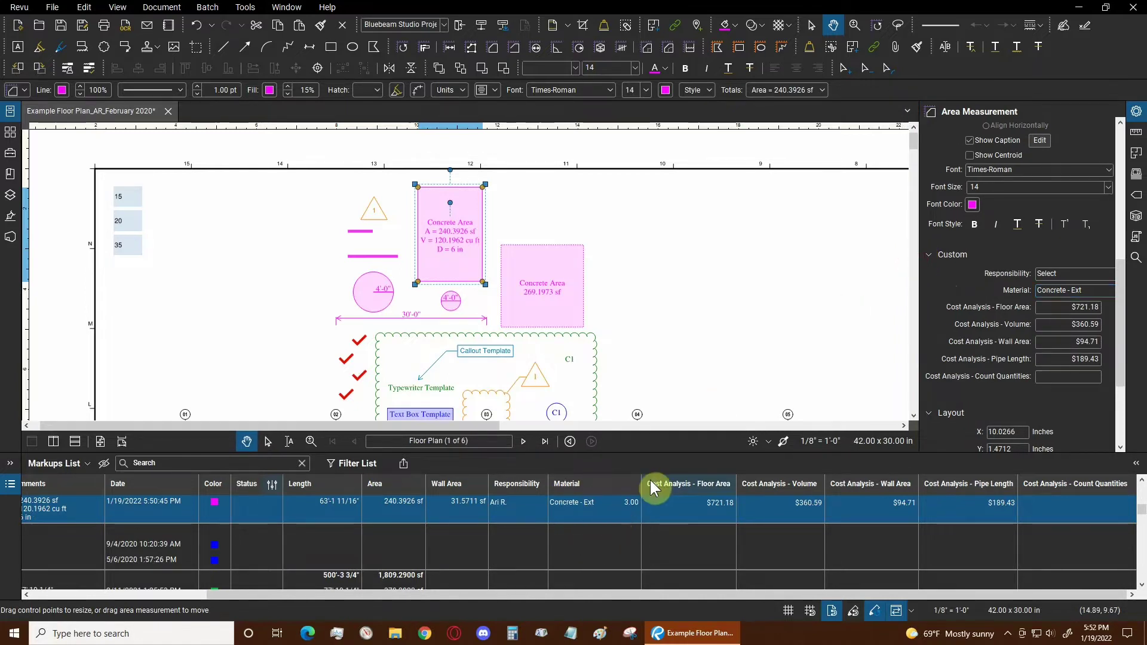
Step: Narrow the Material column and bring the Volume (120.1962 cu ft) and Layer (My Markups) columns into view
drag(640, 482, 696, 481)
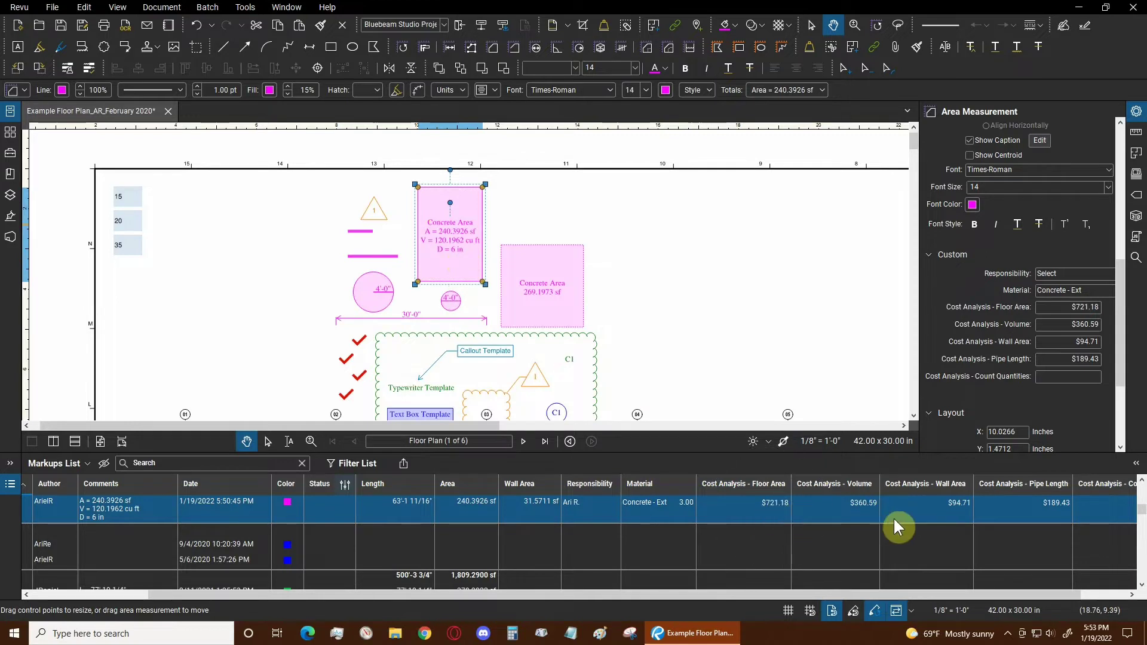
click(860, 514)
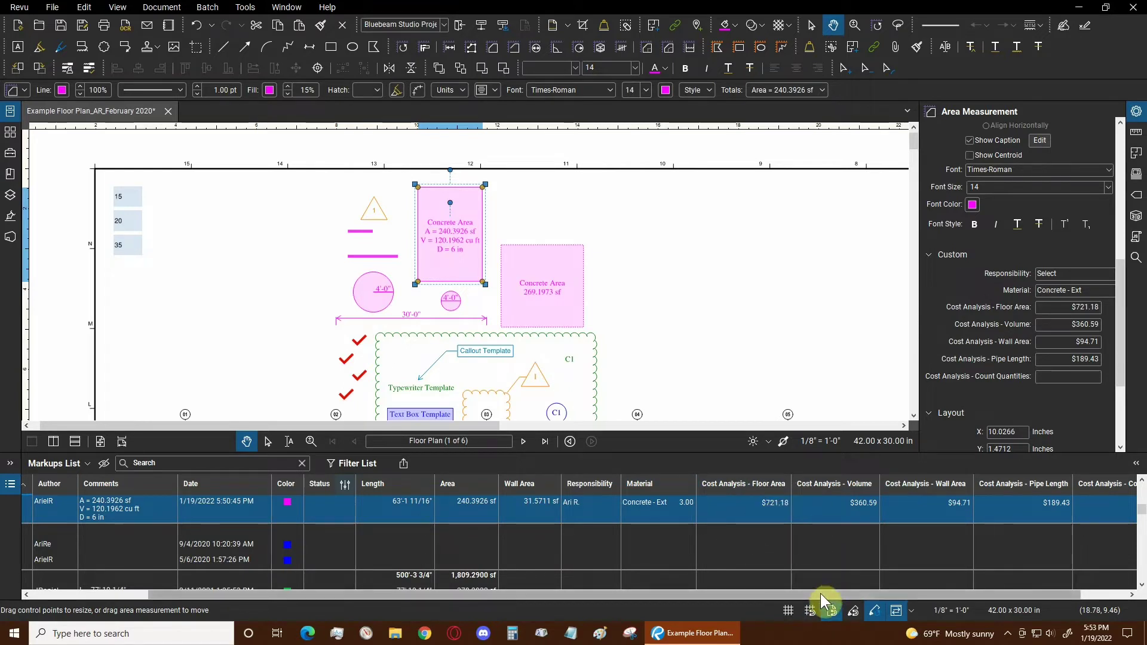
scroll(819, 593, right, 1)
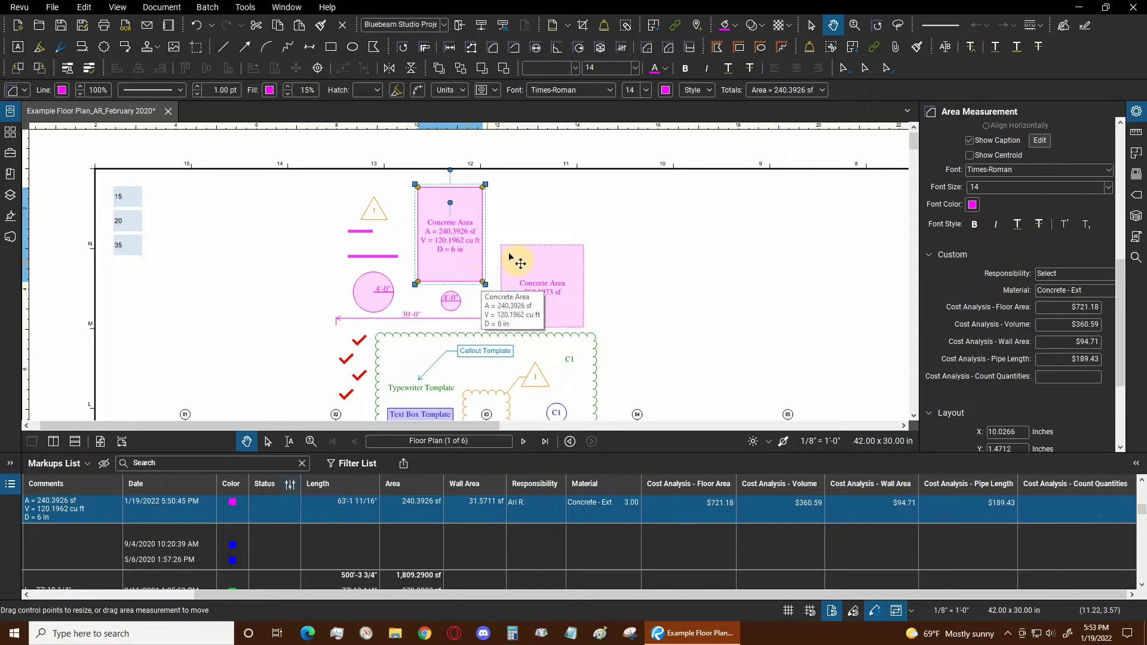
click(617, 298)
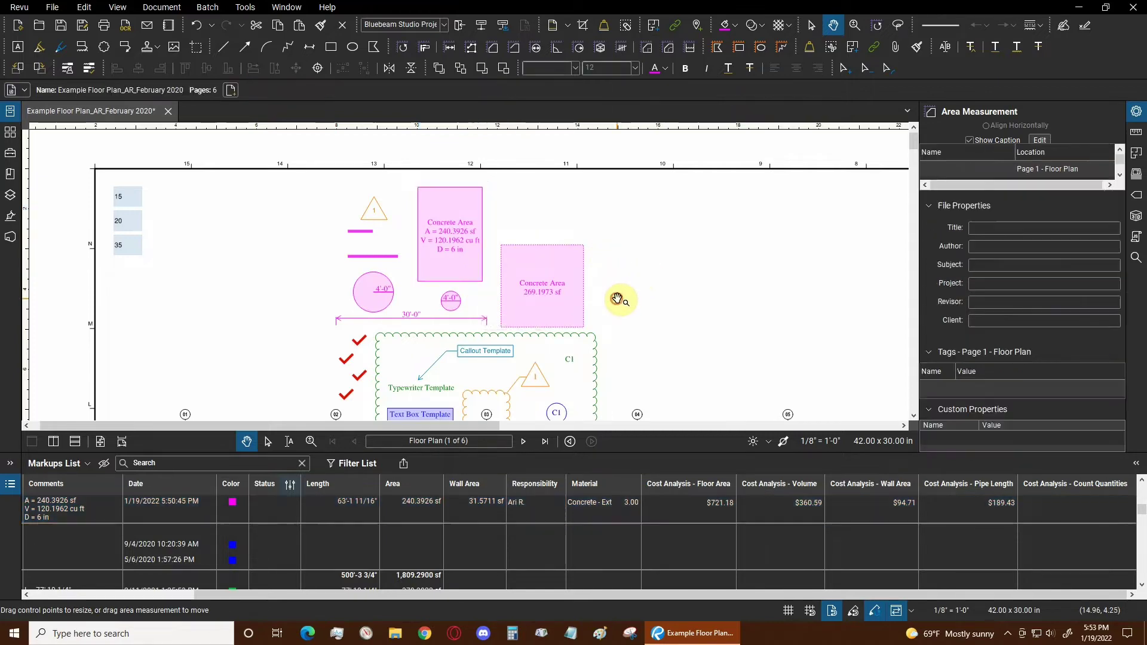
scroll(624, 215, down, 5)
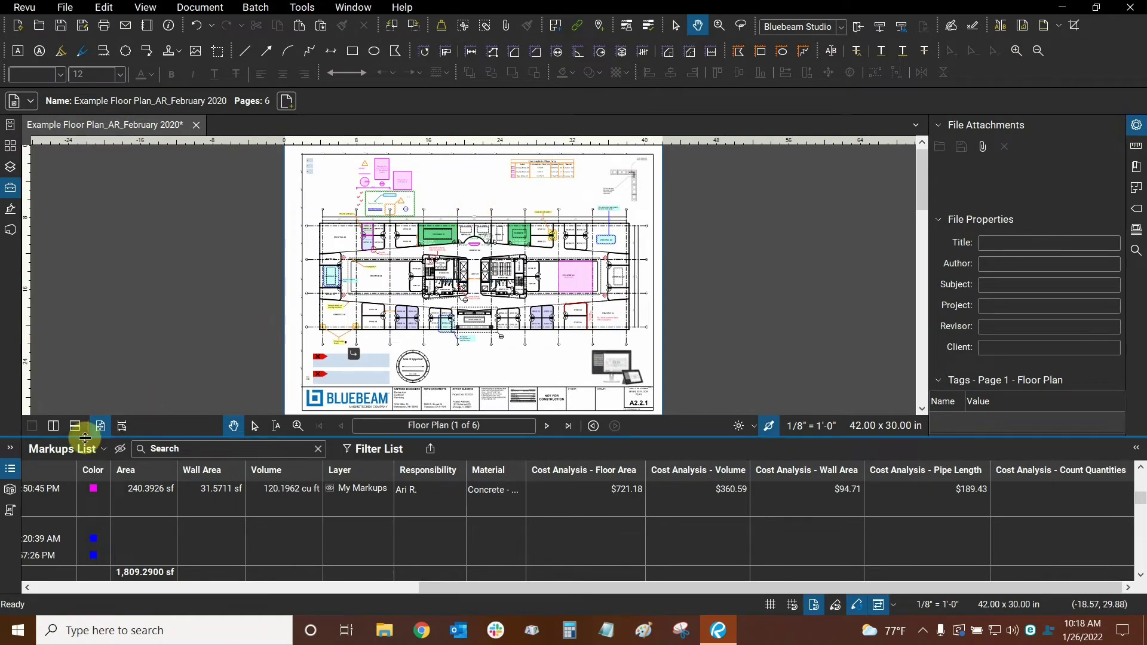
Step: Open Manage Columns for the Markups List and view its Custom Columns tab
click(73, 458)
mouse_move(58, 472)
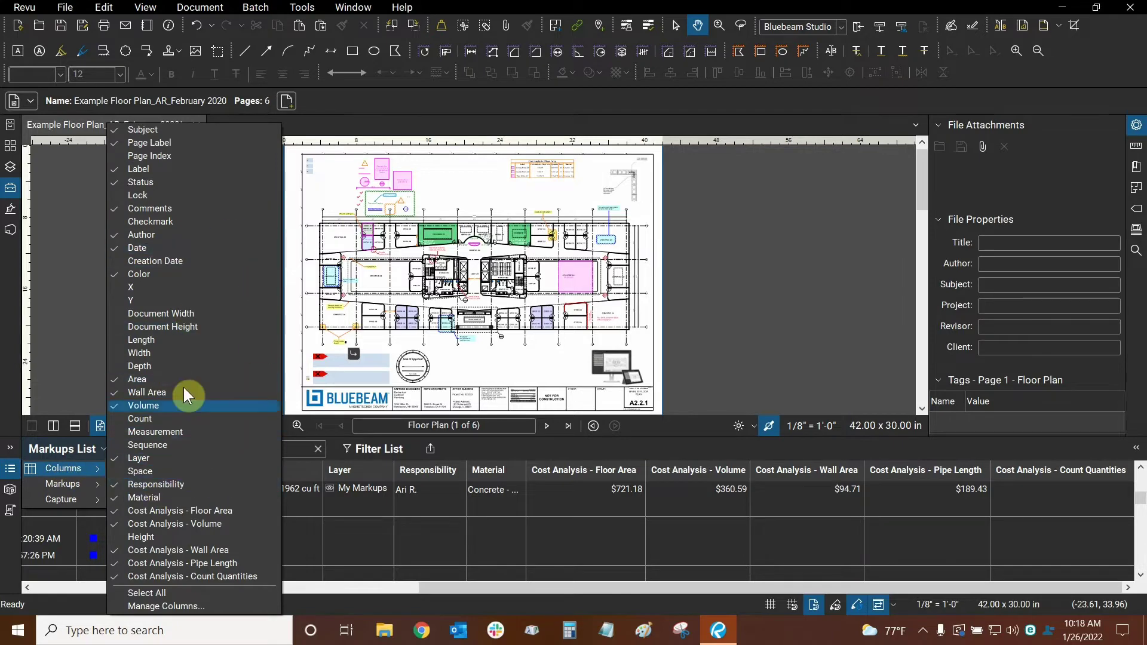
click(157, 607)
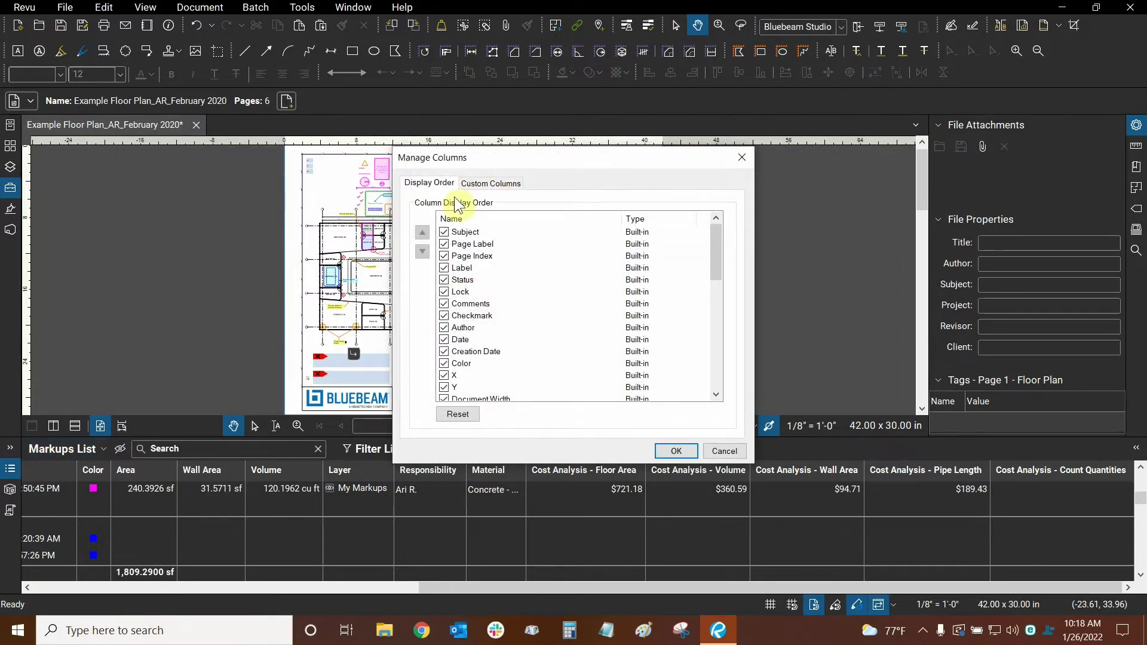
click(495, 189)
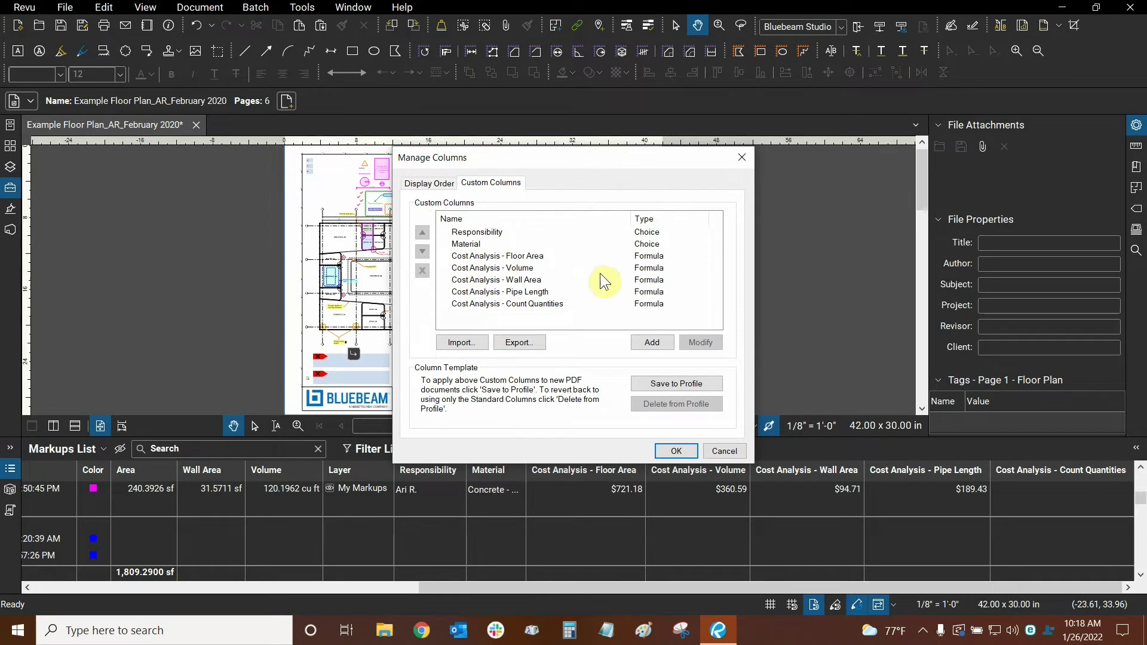